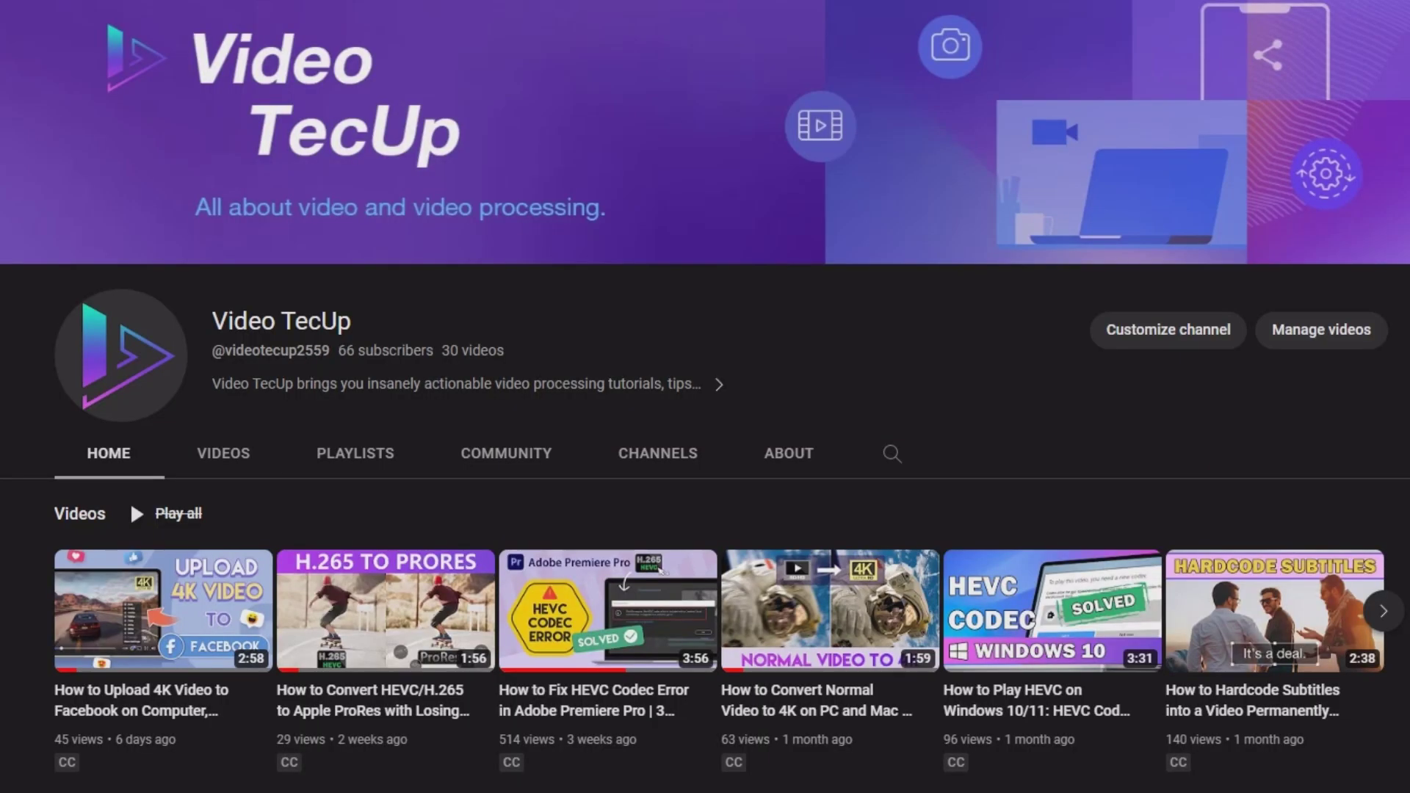
- Scroll down through the Video TecUp YouTube channel page
scroll(705, 396, down, 2)
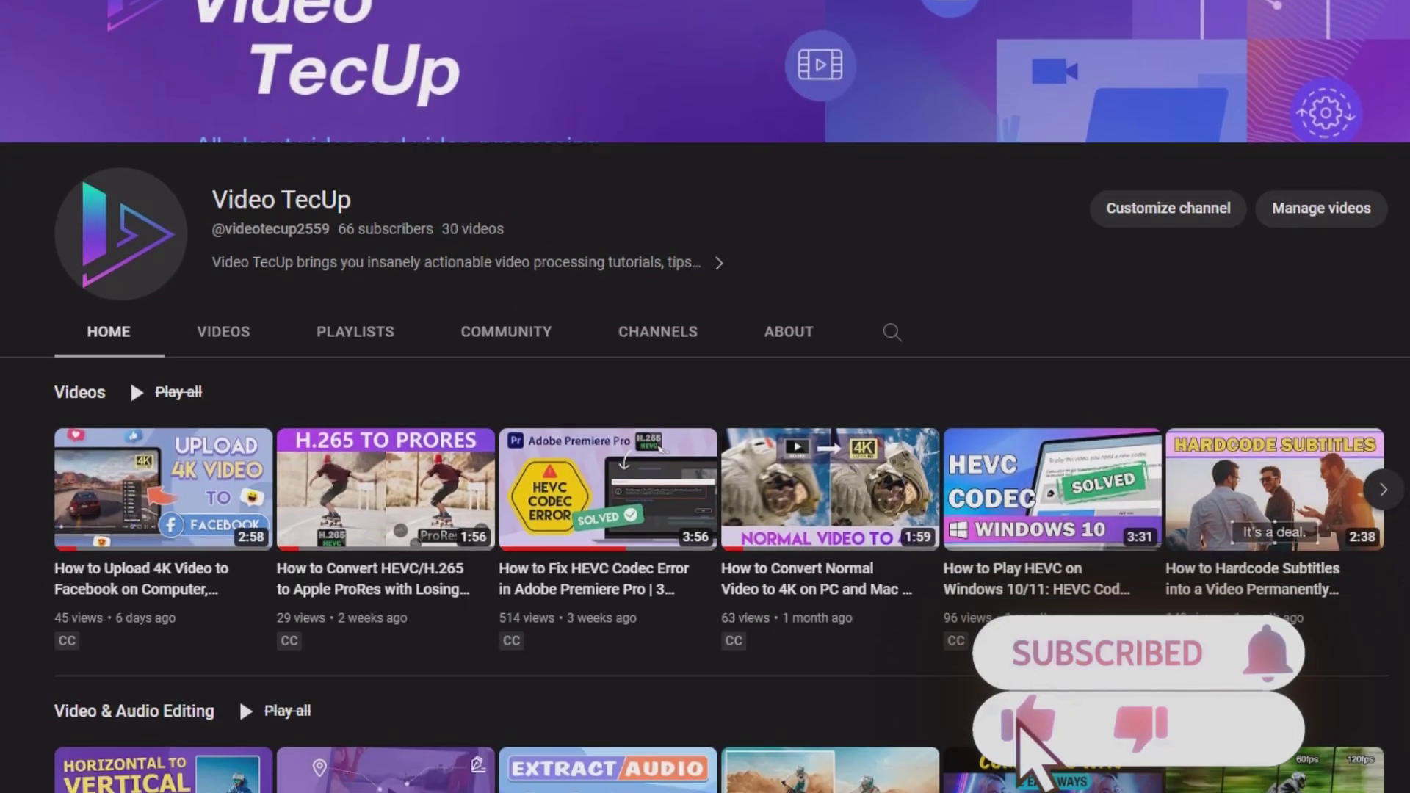
scroll(705, 397, down, 2)
scroll(705, 397, down, 2)
scroll(705, 397, down, 1)
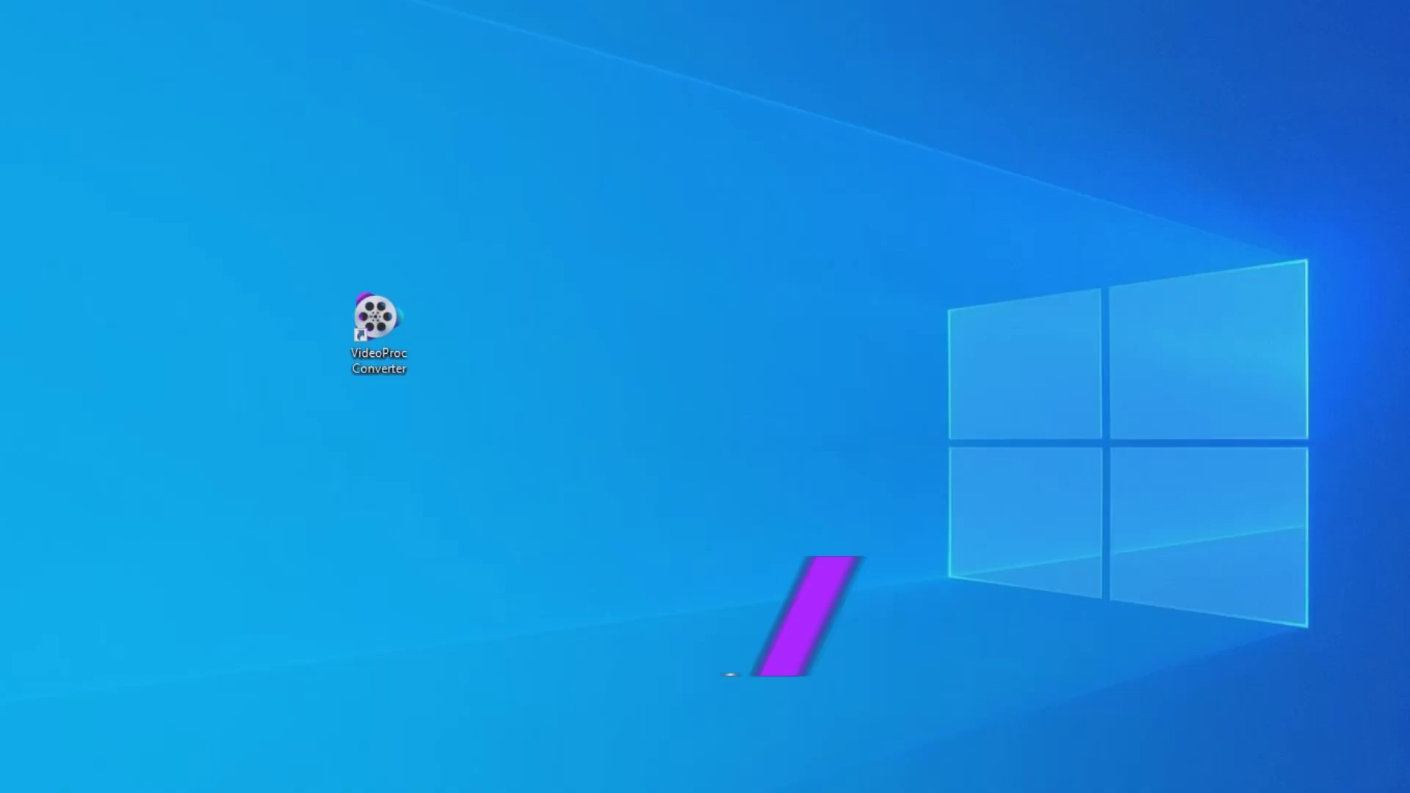
- Launch VideoProc Converter's Video converter and drag in the MOV, MKV and AVI sample clips
click(382, 339)
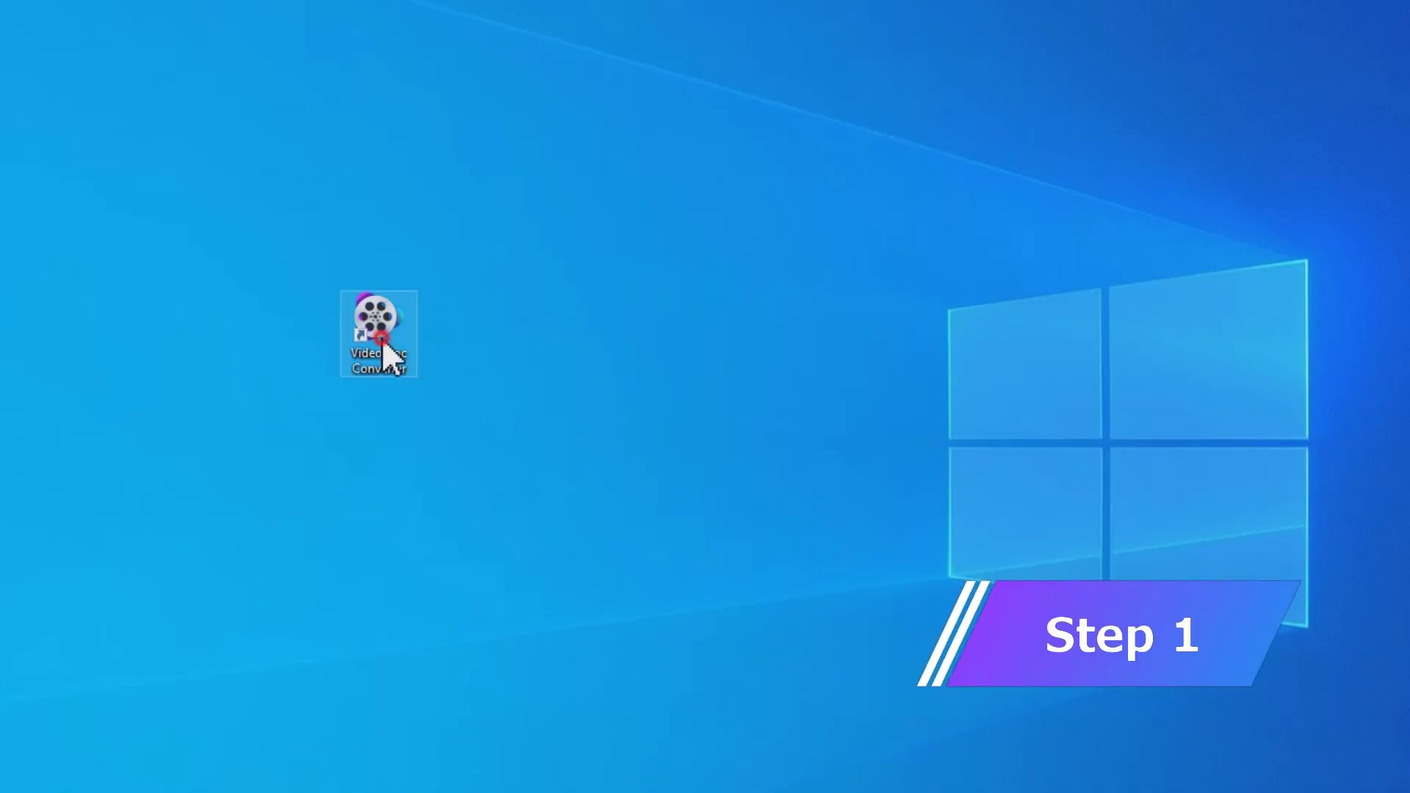
double_click(383, 340)
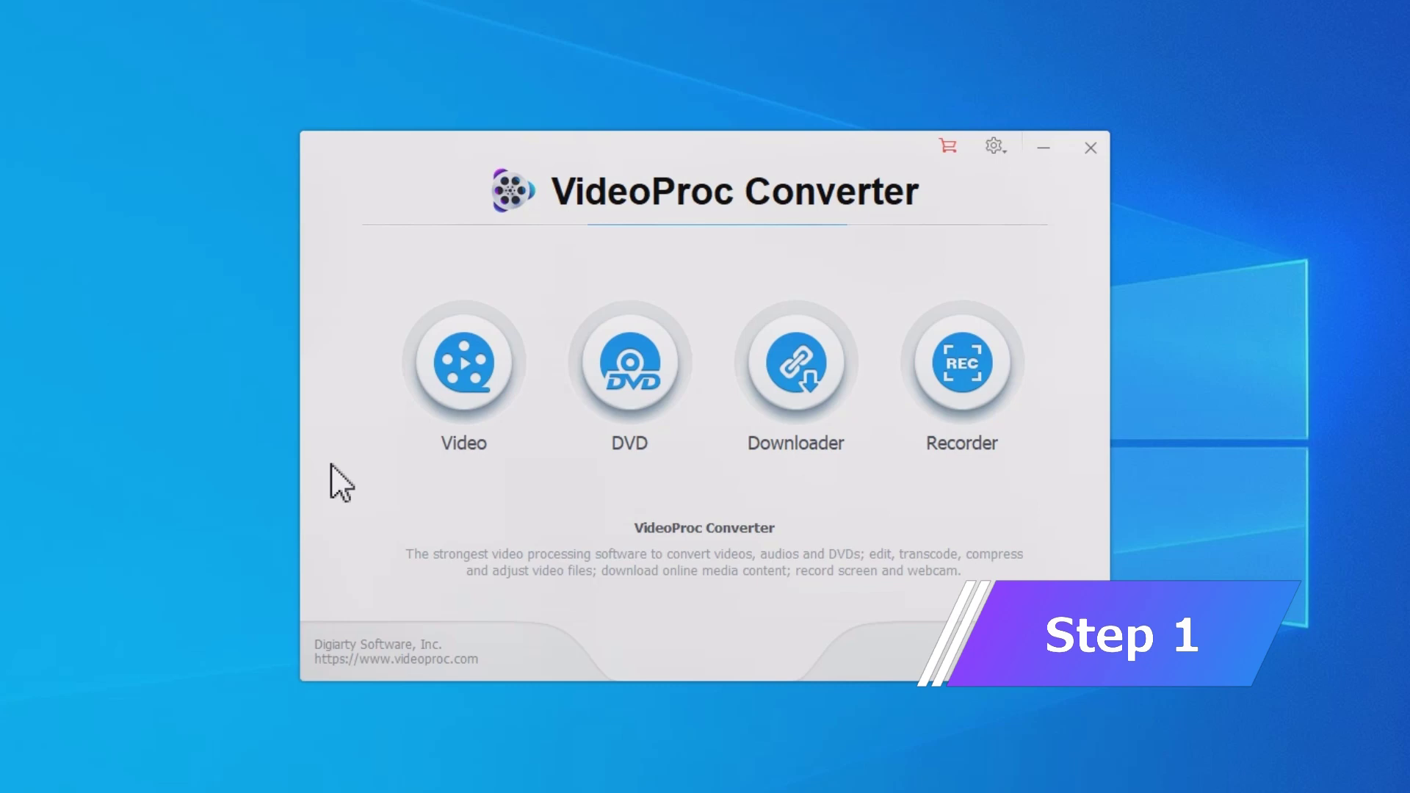
click(451, 381)
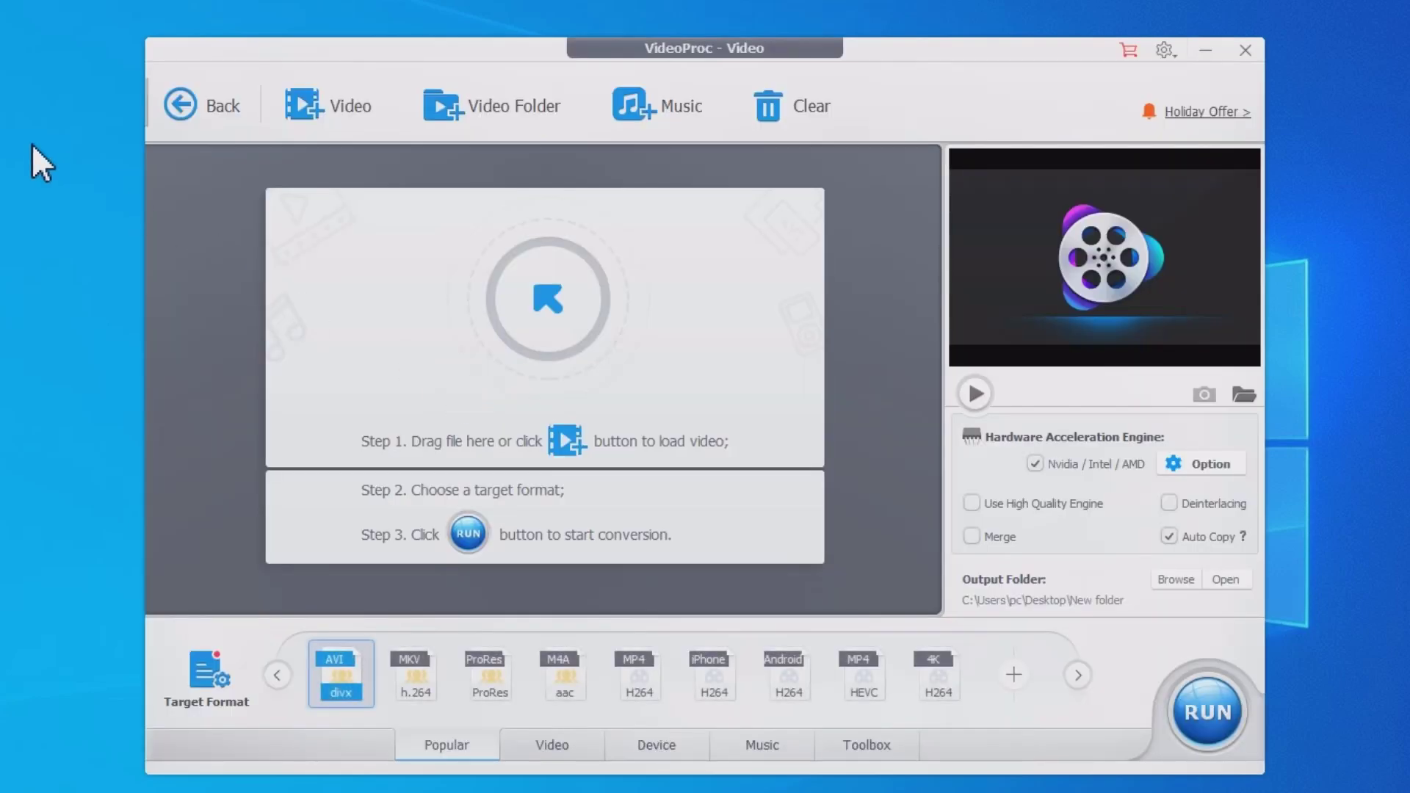
drag(27, 161, 407, 393)
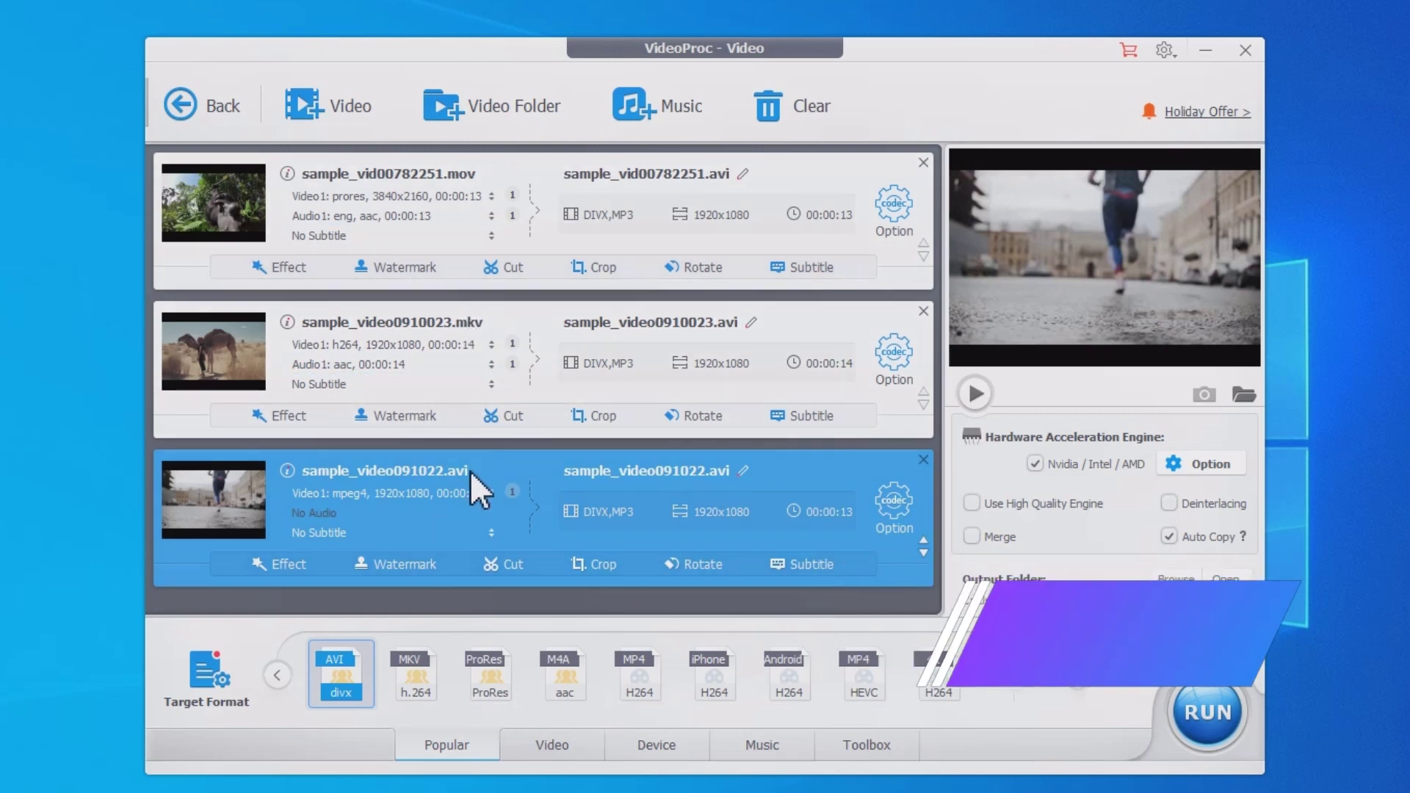
- Set all three clips to MP4 H264, then browse MP4 profiles in Target Format and cancel
click(544, 742)
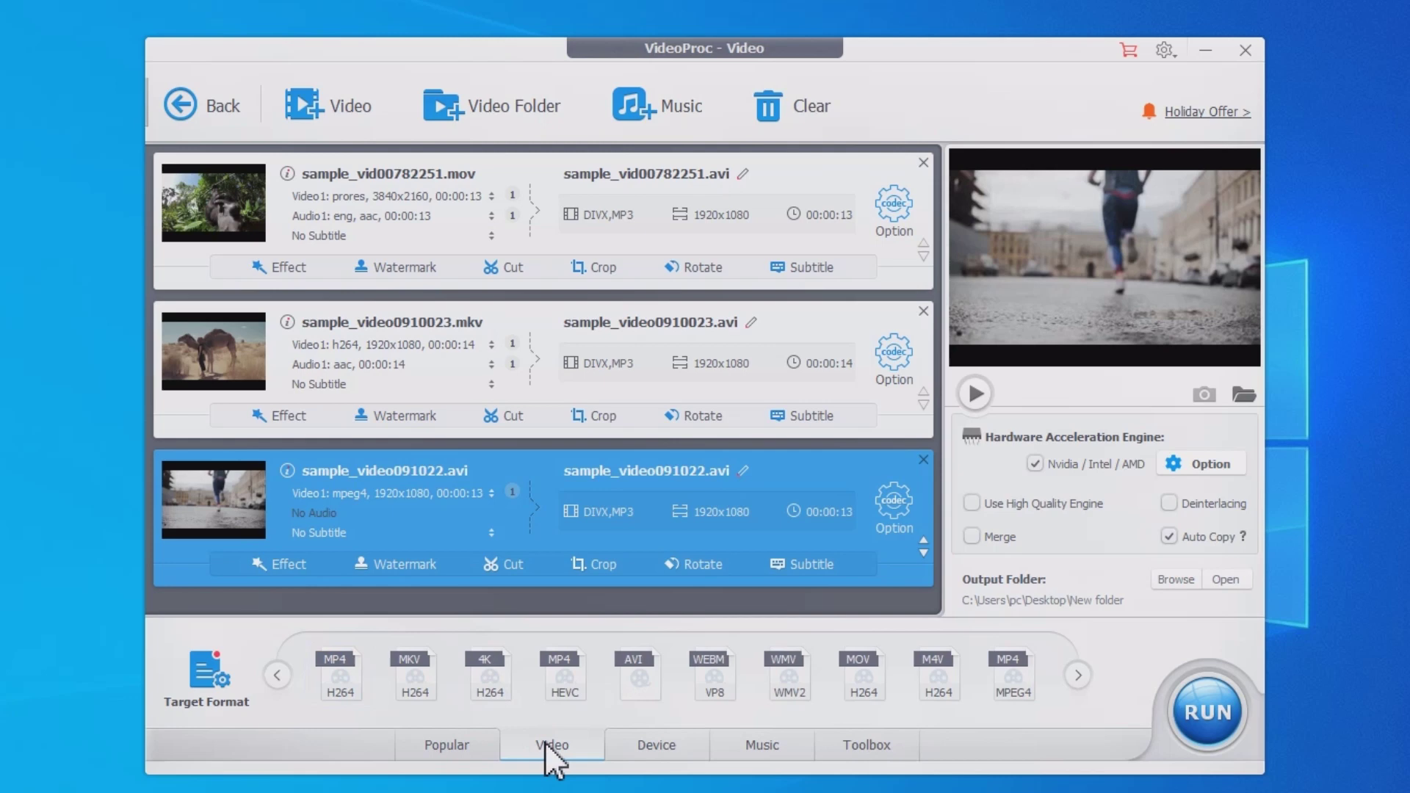
click(355, 684)
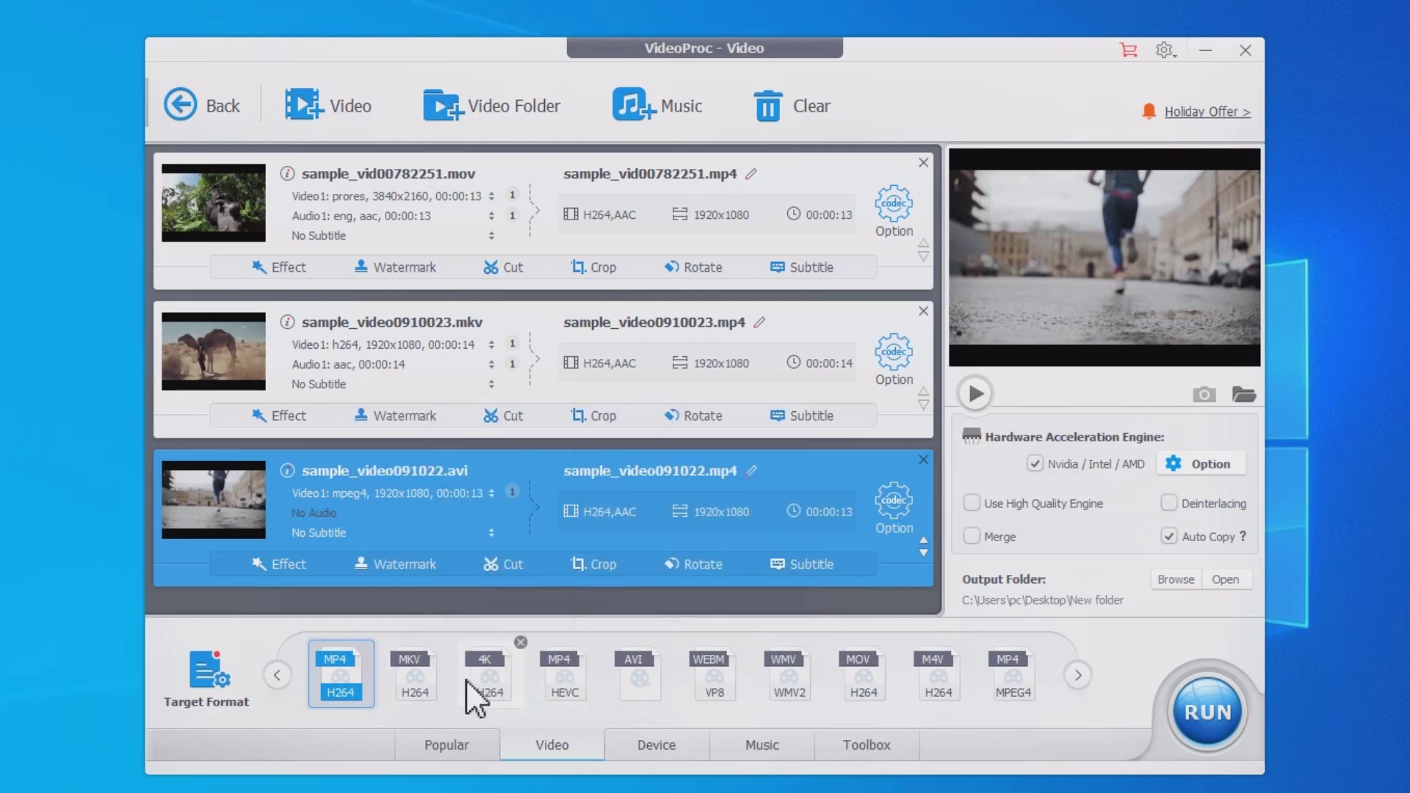
click(212, 681)
text(MP4)
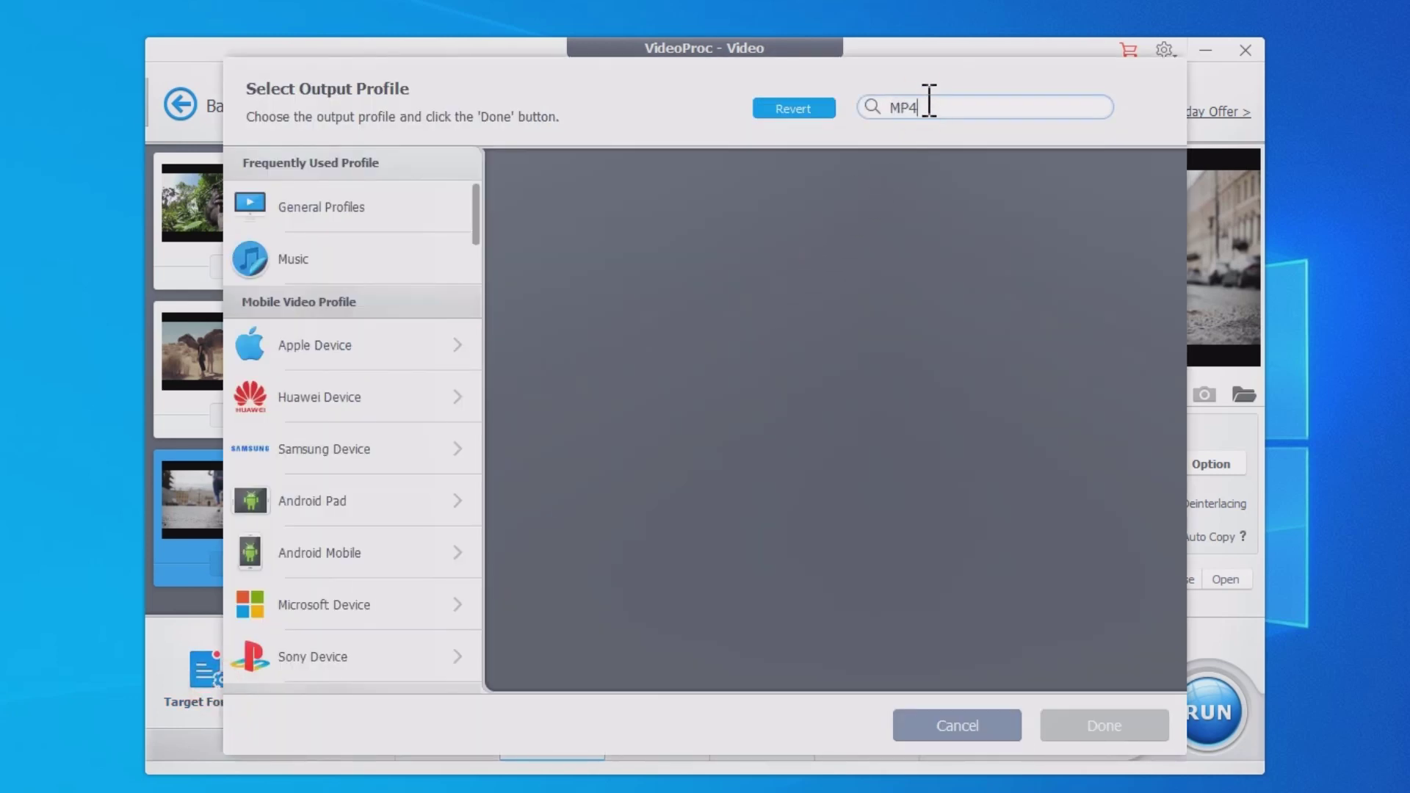
key(Return)
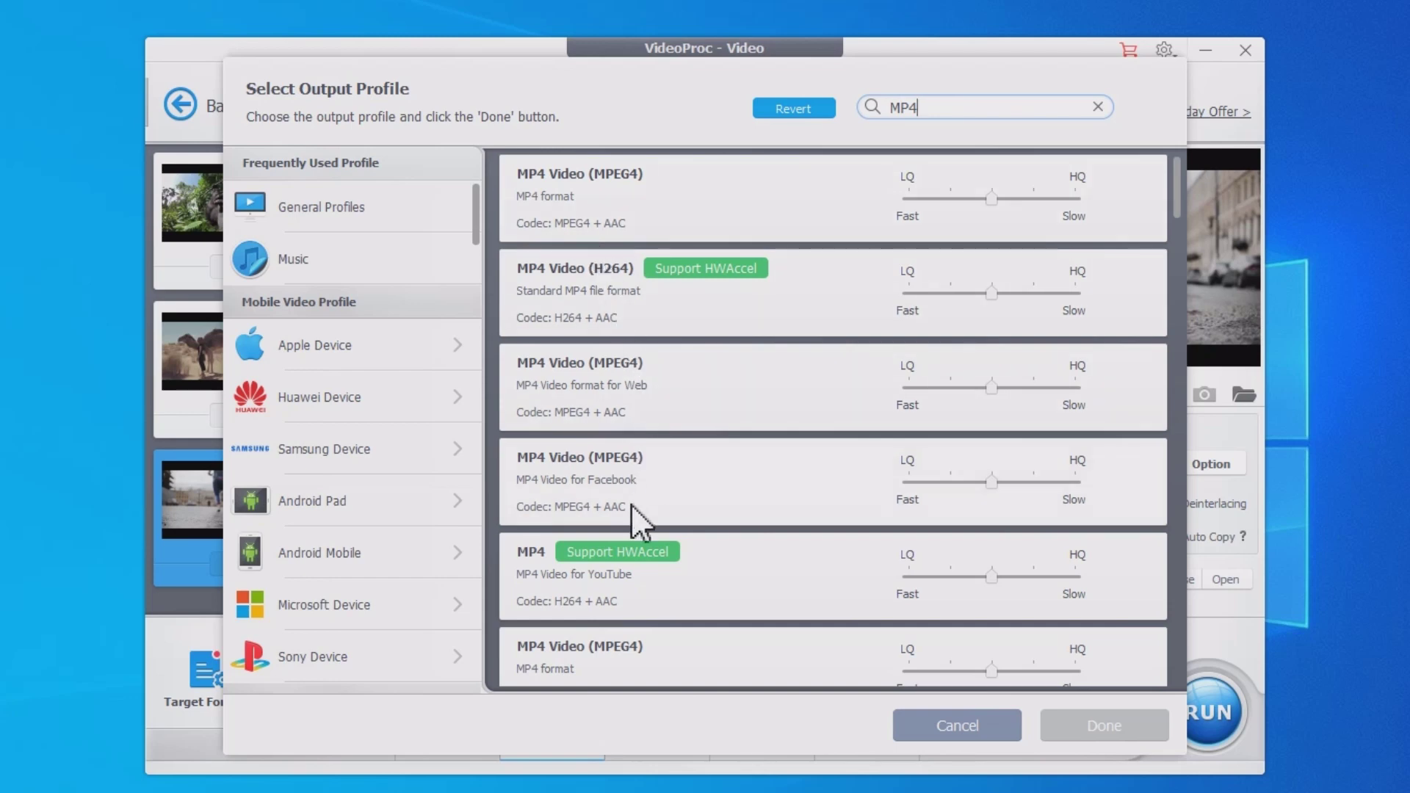
scroll(632, 510, down, 1)
scroll(632, 514, down, 1)
scroll(631, 514, down, 1)
scroll(629, 514, down, 2)
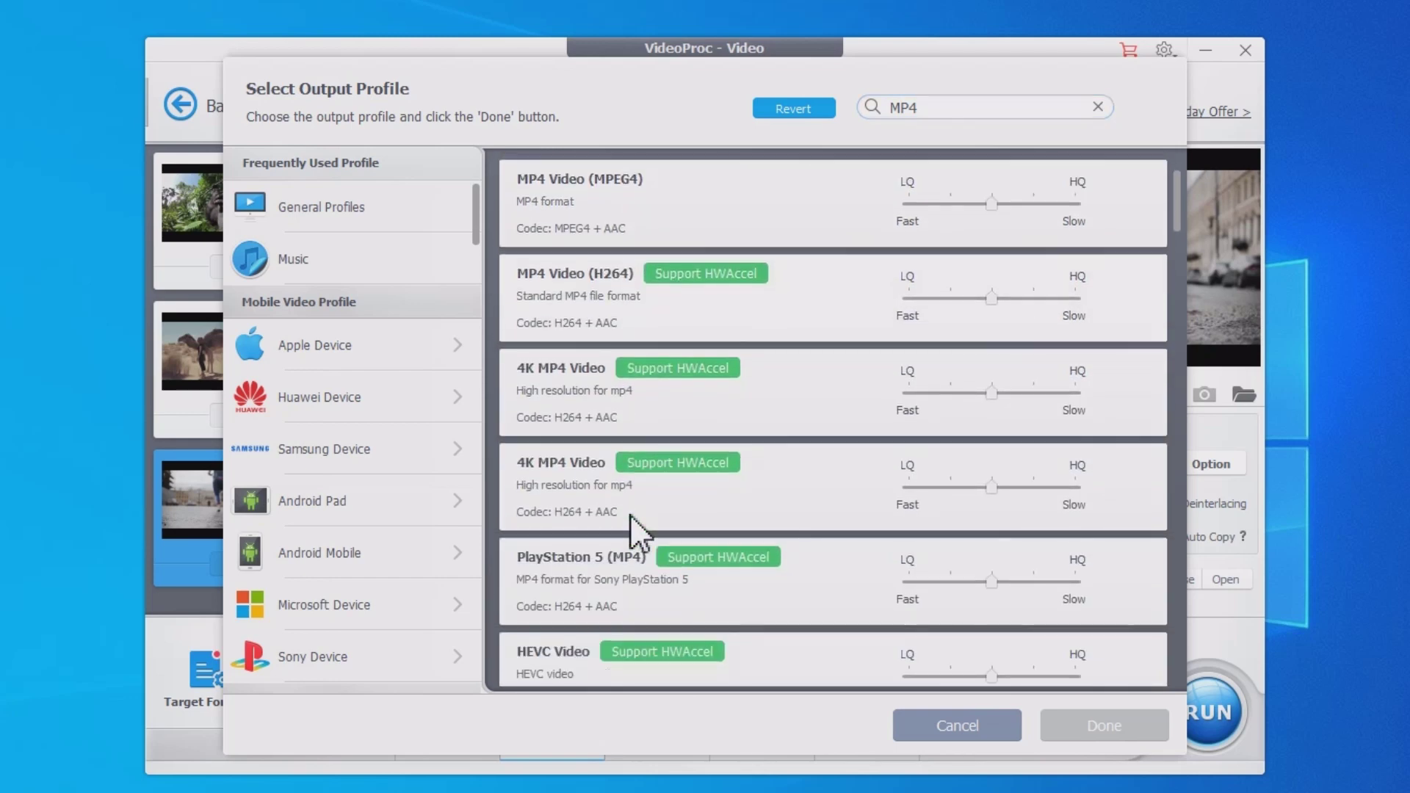
scroll(630, 515, down, 2)
scroll(630, 515, down, 1)
scroll(630, 515, down, 2)
scroll(630, 515, down, 1)
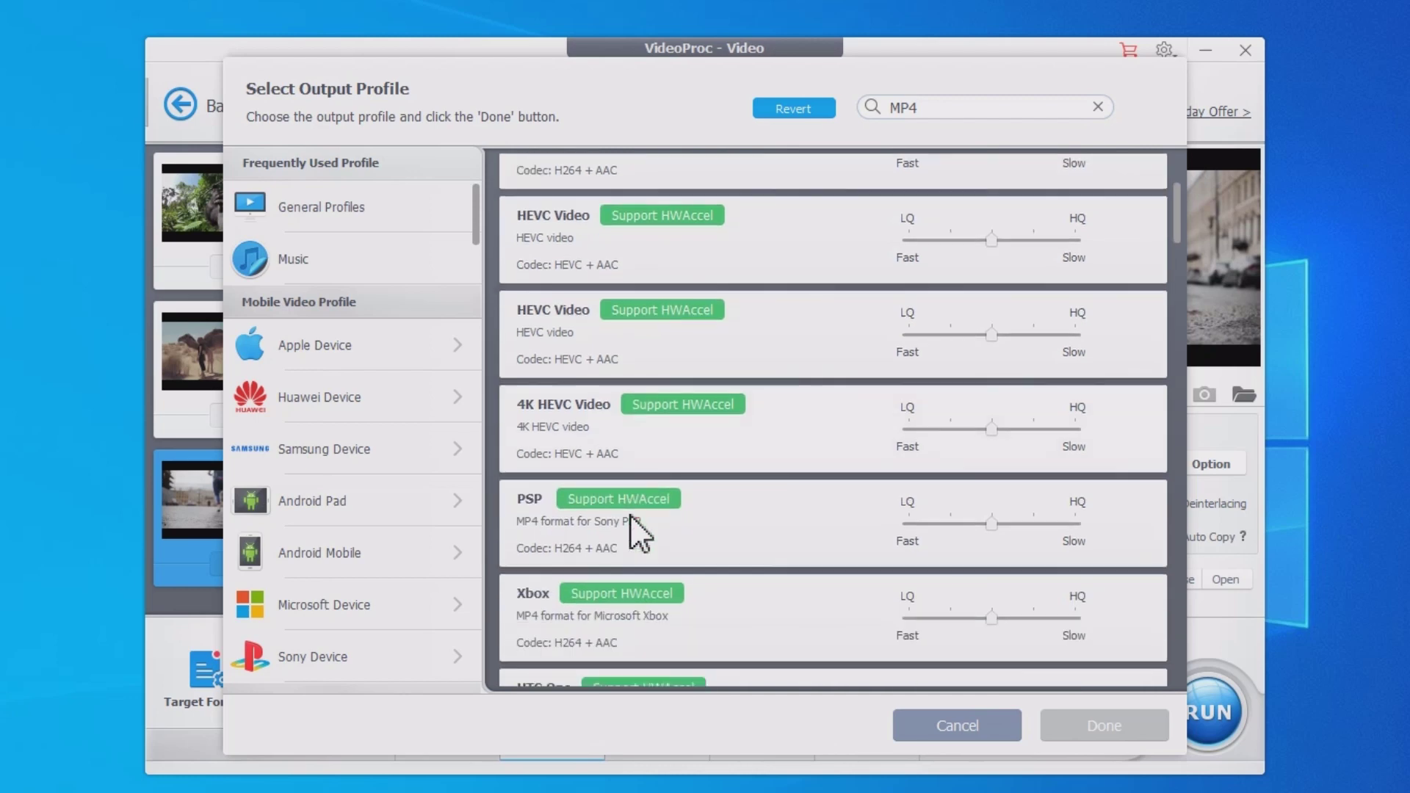
scroll(630, 514, down, 2)
scroll(630, 514, down, 1)
scroll(629, 514, down, 2)
scroll(629, 513, down, 4)
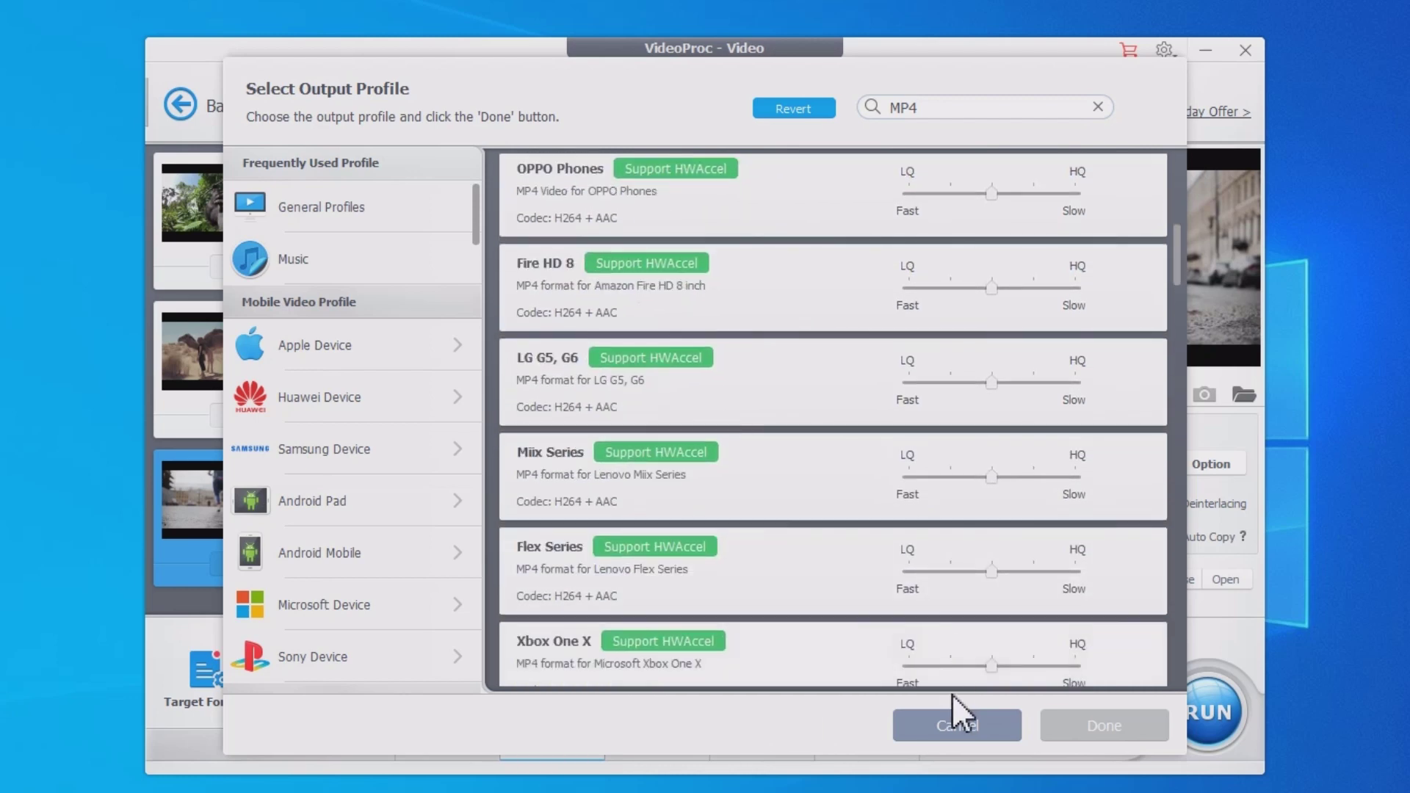
click(962, 718)
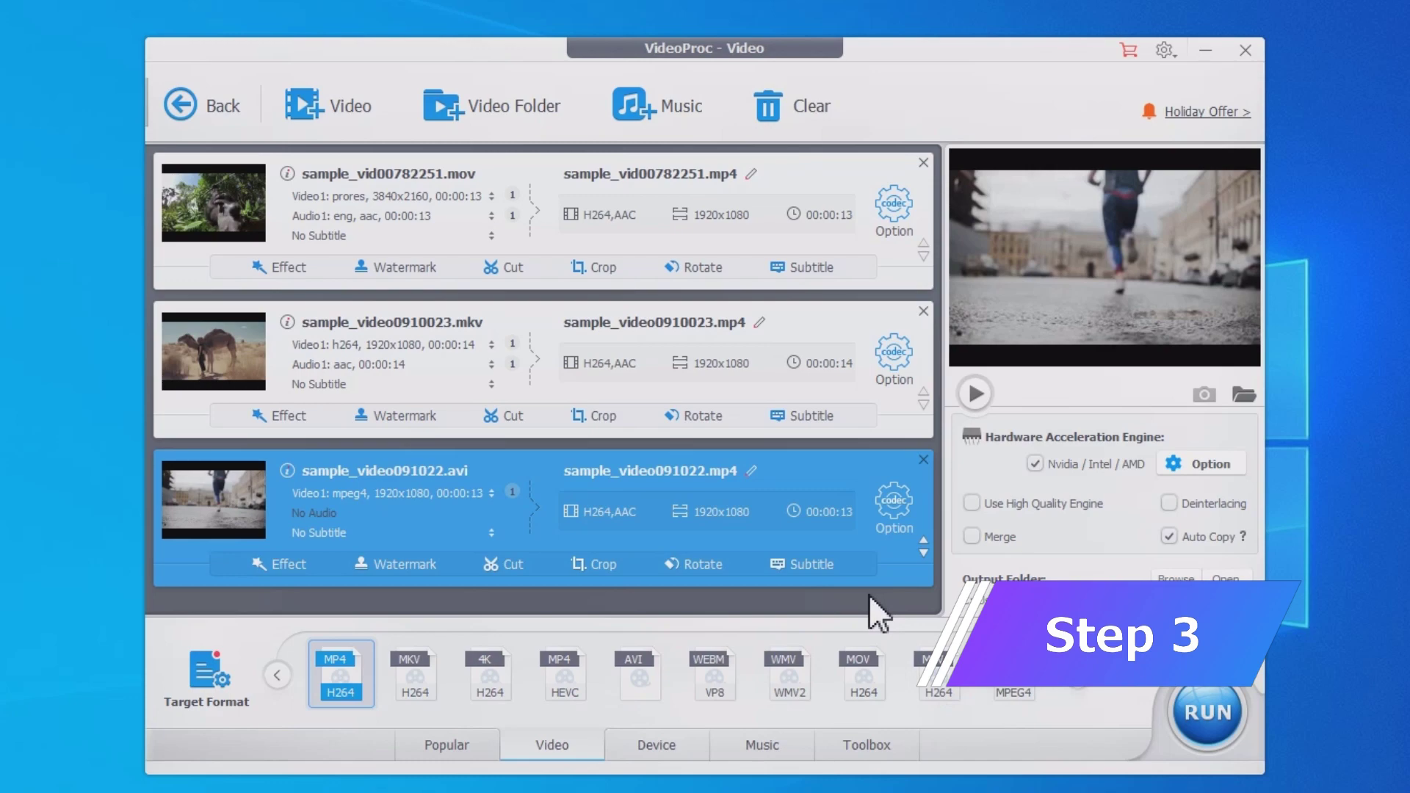
- Keep the MOV clip's original frame rate and 3840x2160 resolution in its codec options
click(894, 209)
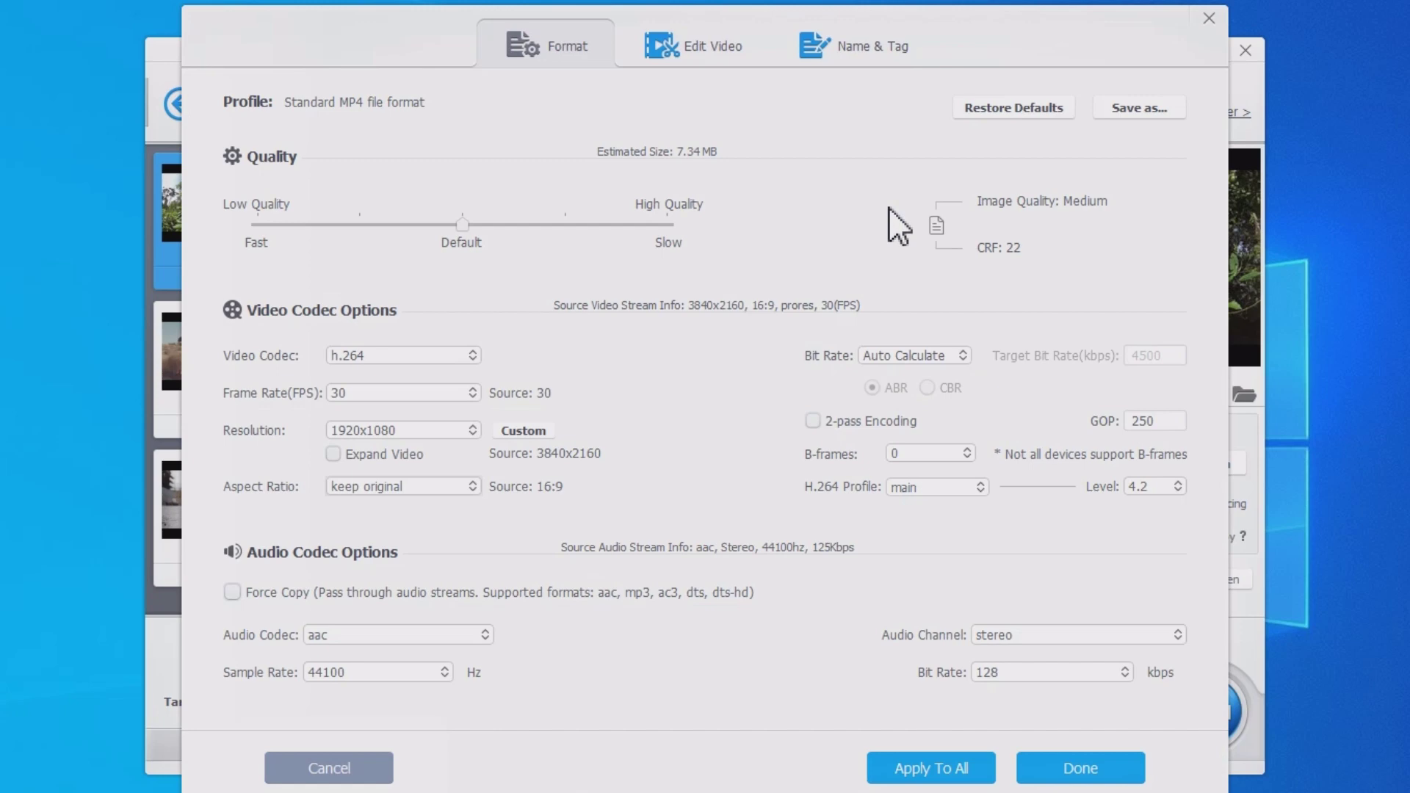
click(472, 393)
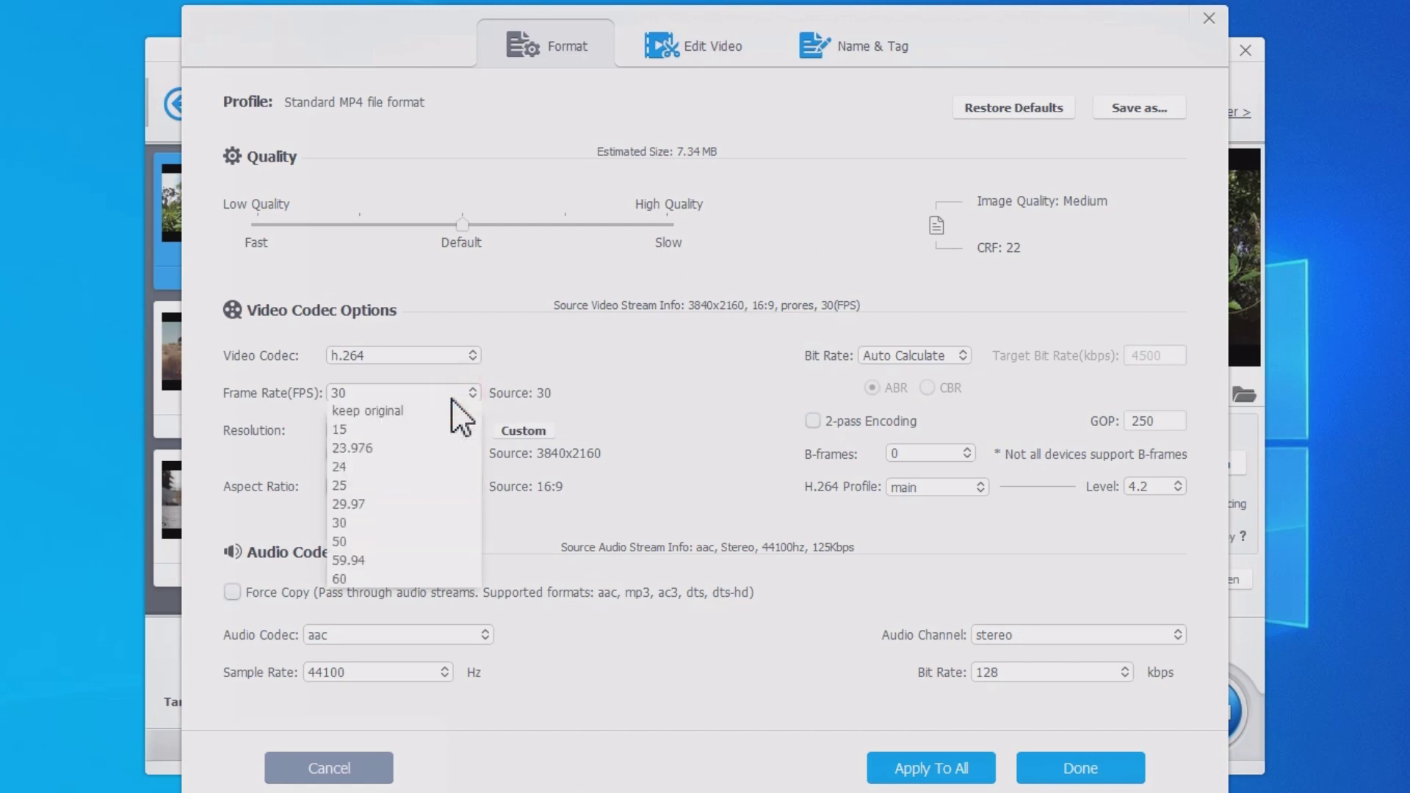
click(437, 411)
click(432, 432)
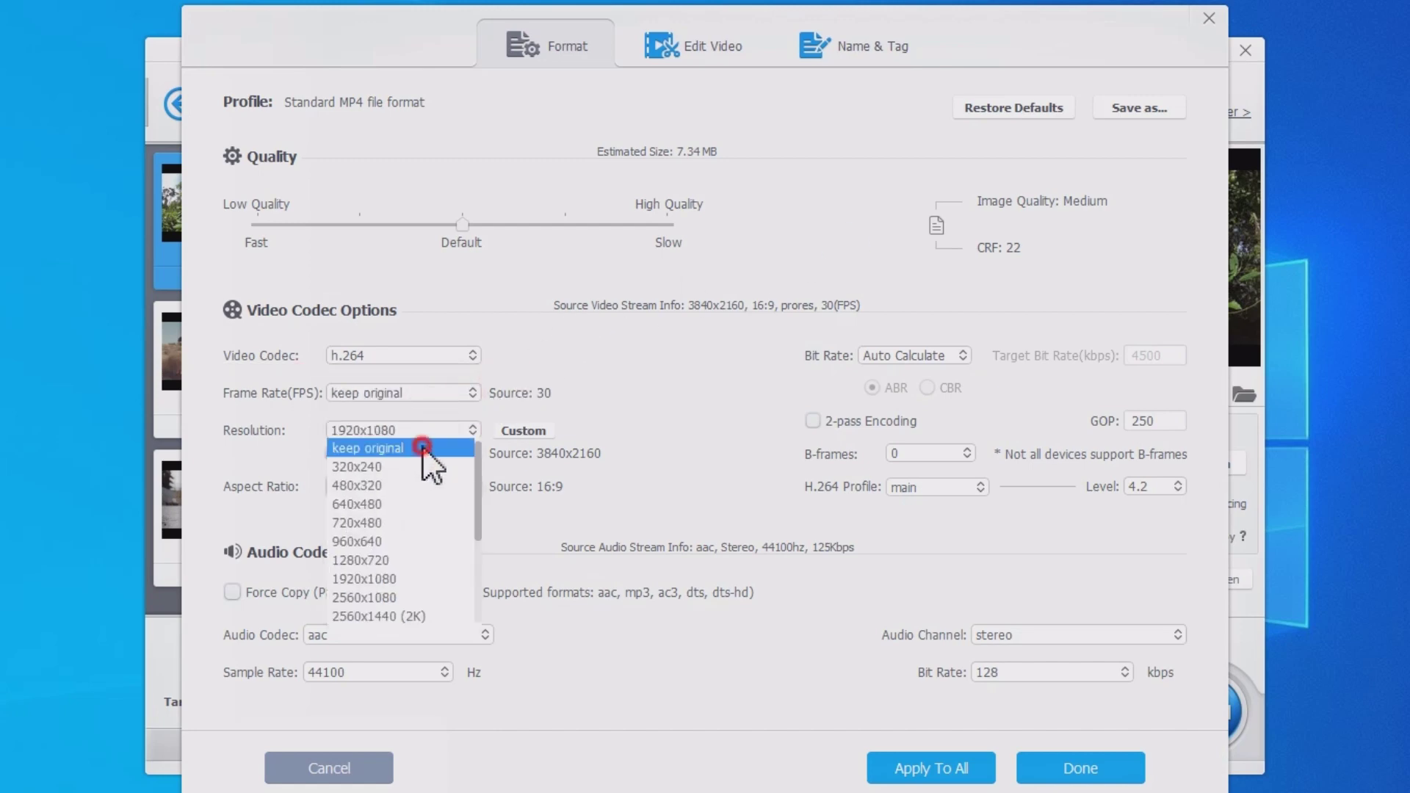
click(423, 448)
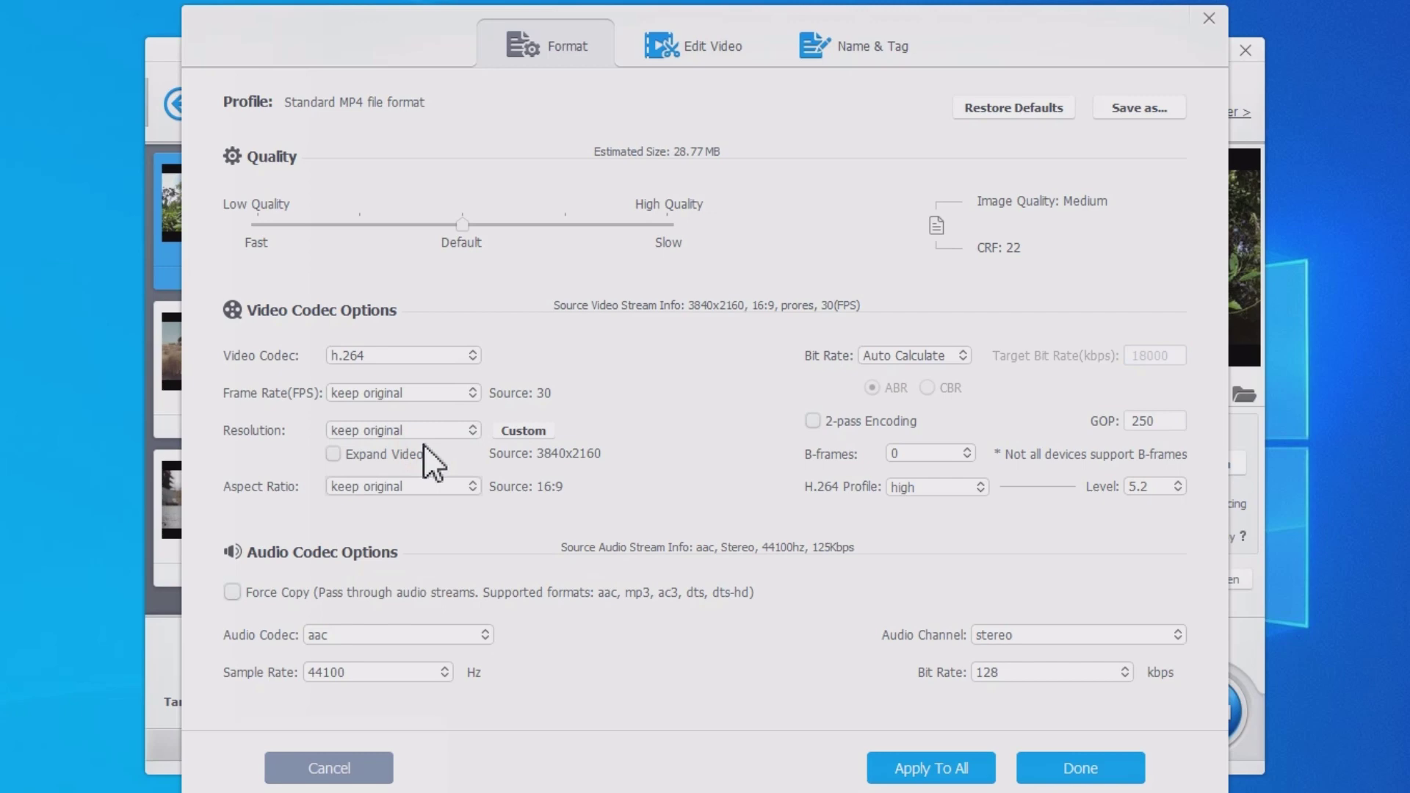
- Trim the MOV clip to 11 seconds, crop it to 2824x1808, and apply
click(687, 47)
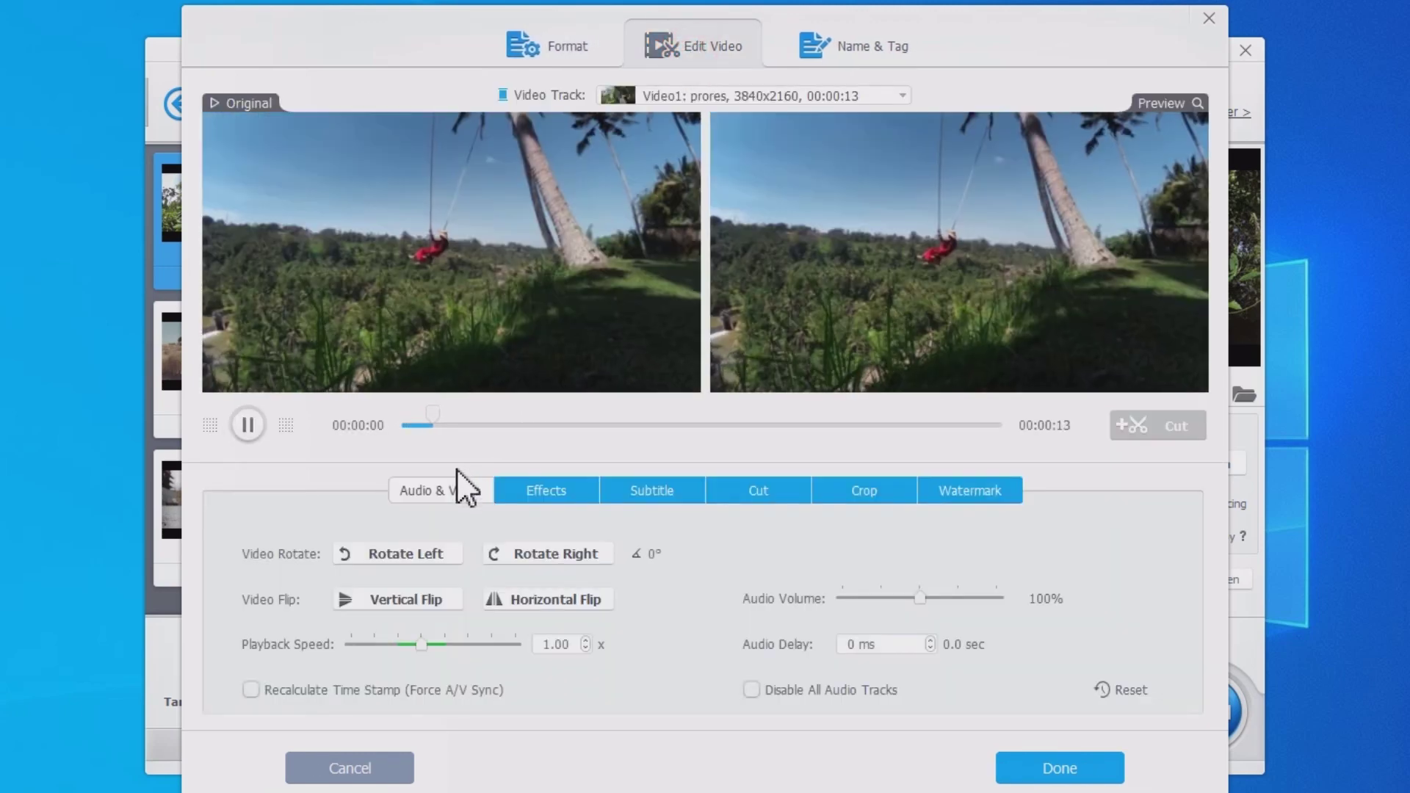
click(425, 553)
click(547, 554)
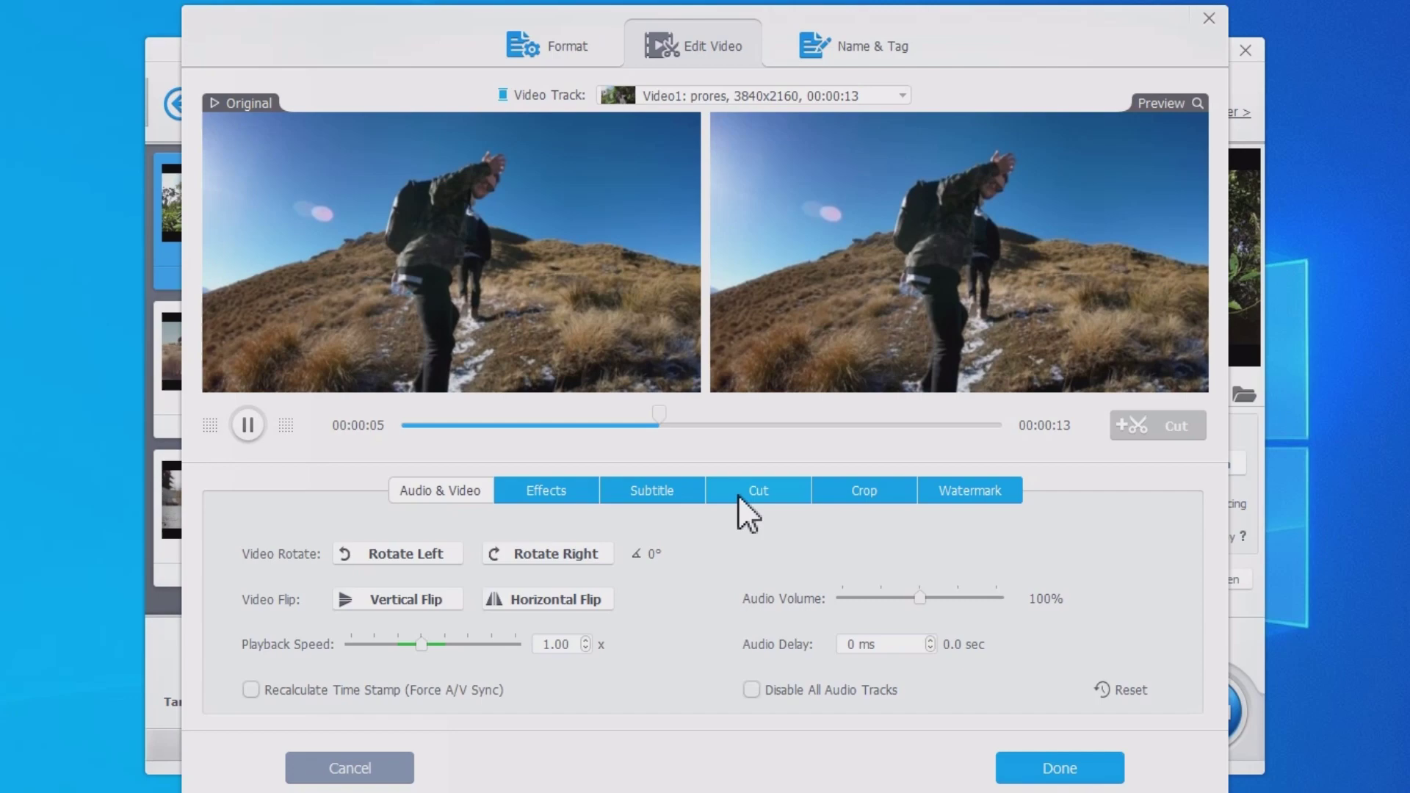
click(748, 492)
click(864, 491)
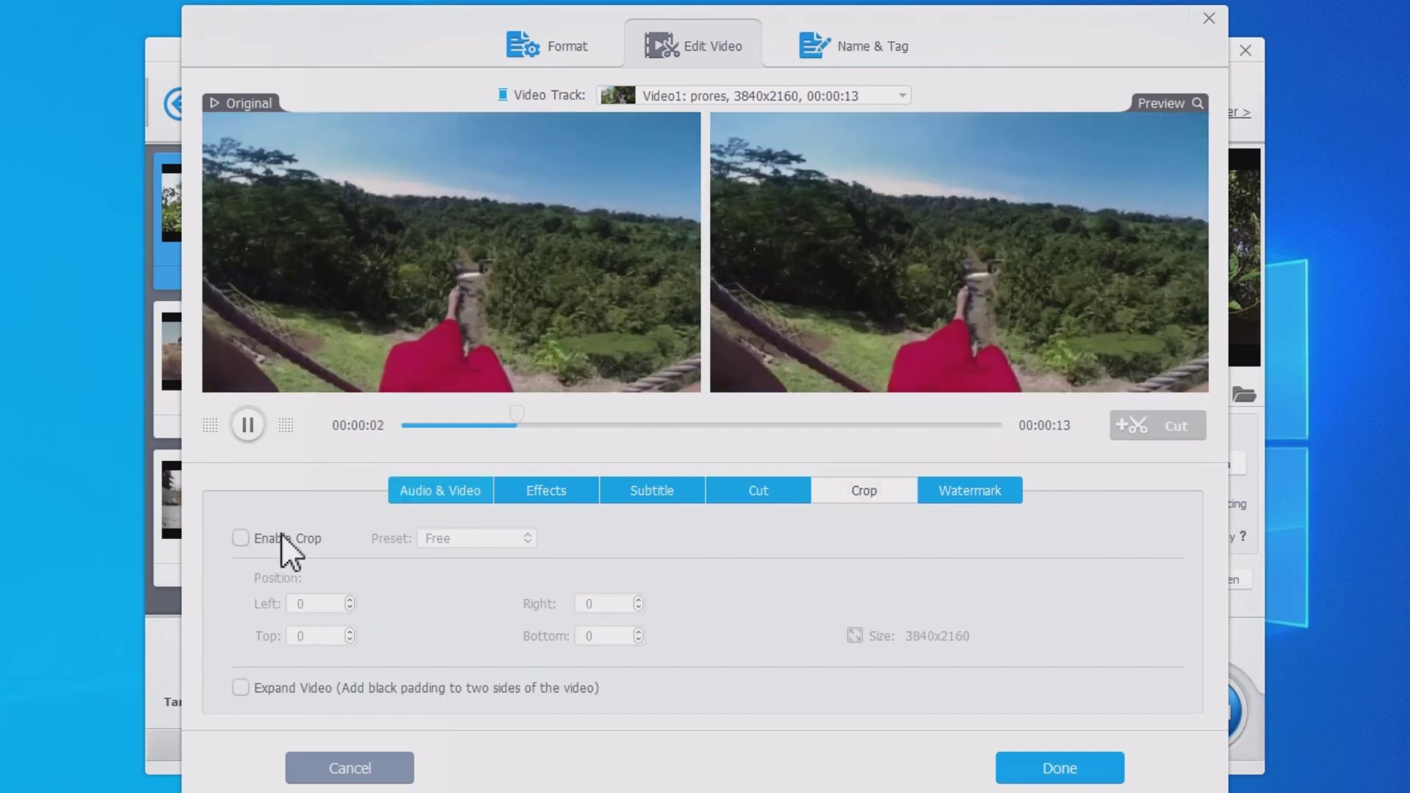
click(240, 539)
drag(204, 389, 341, 343)
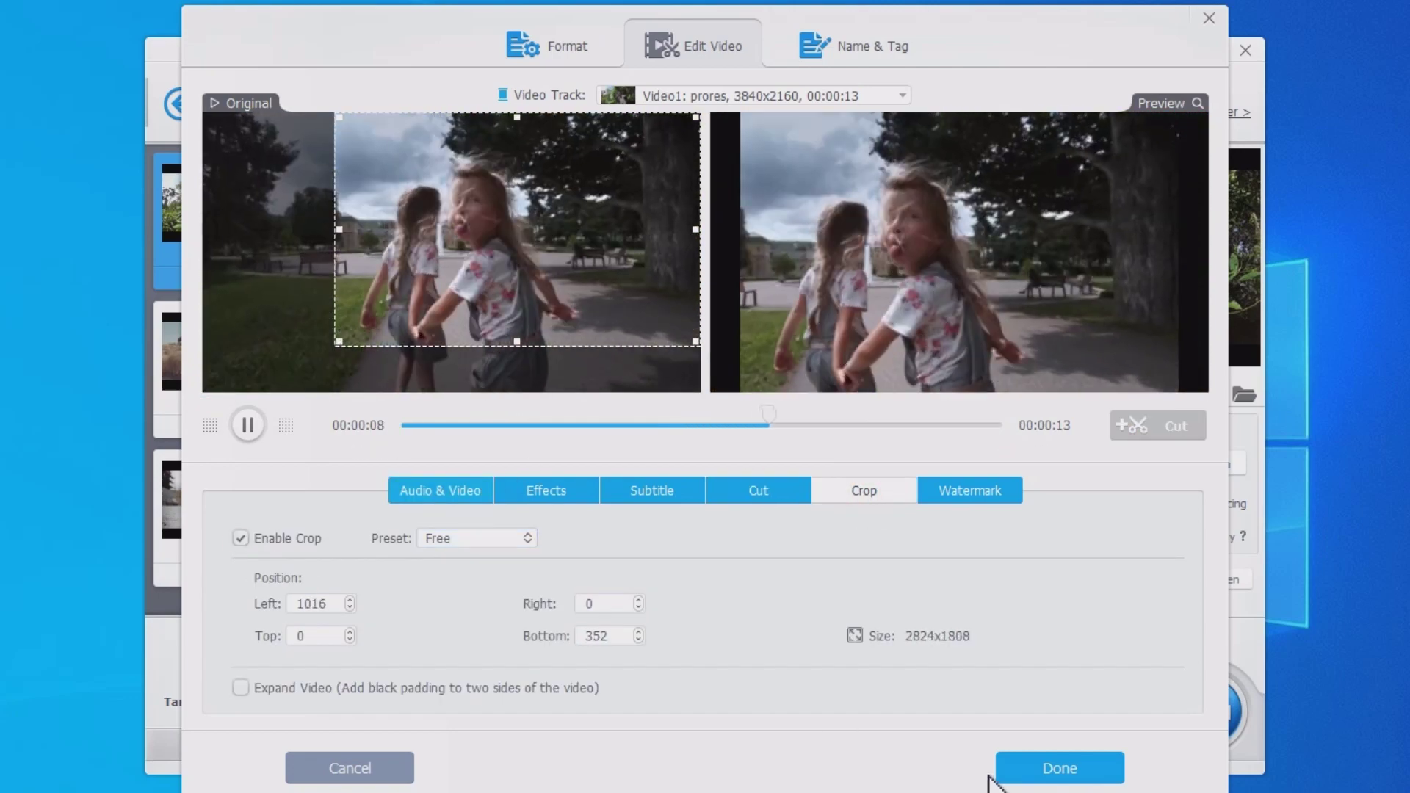
click(1059, 768)
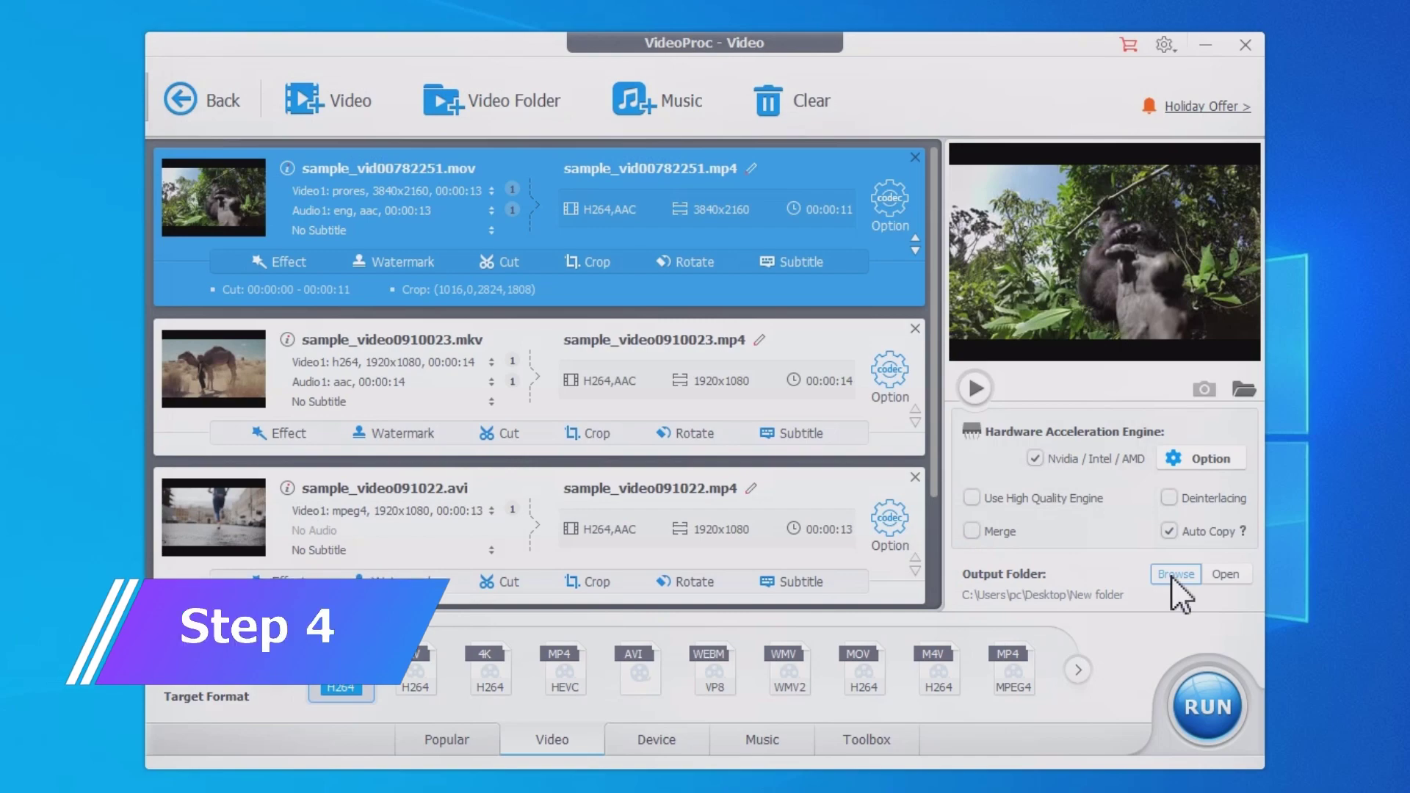
- Set the output folder to Desktop\My Video and start converting all three clips
click(1172, 575)
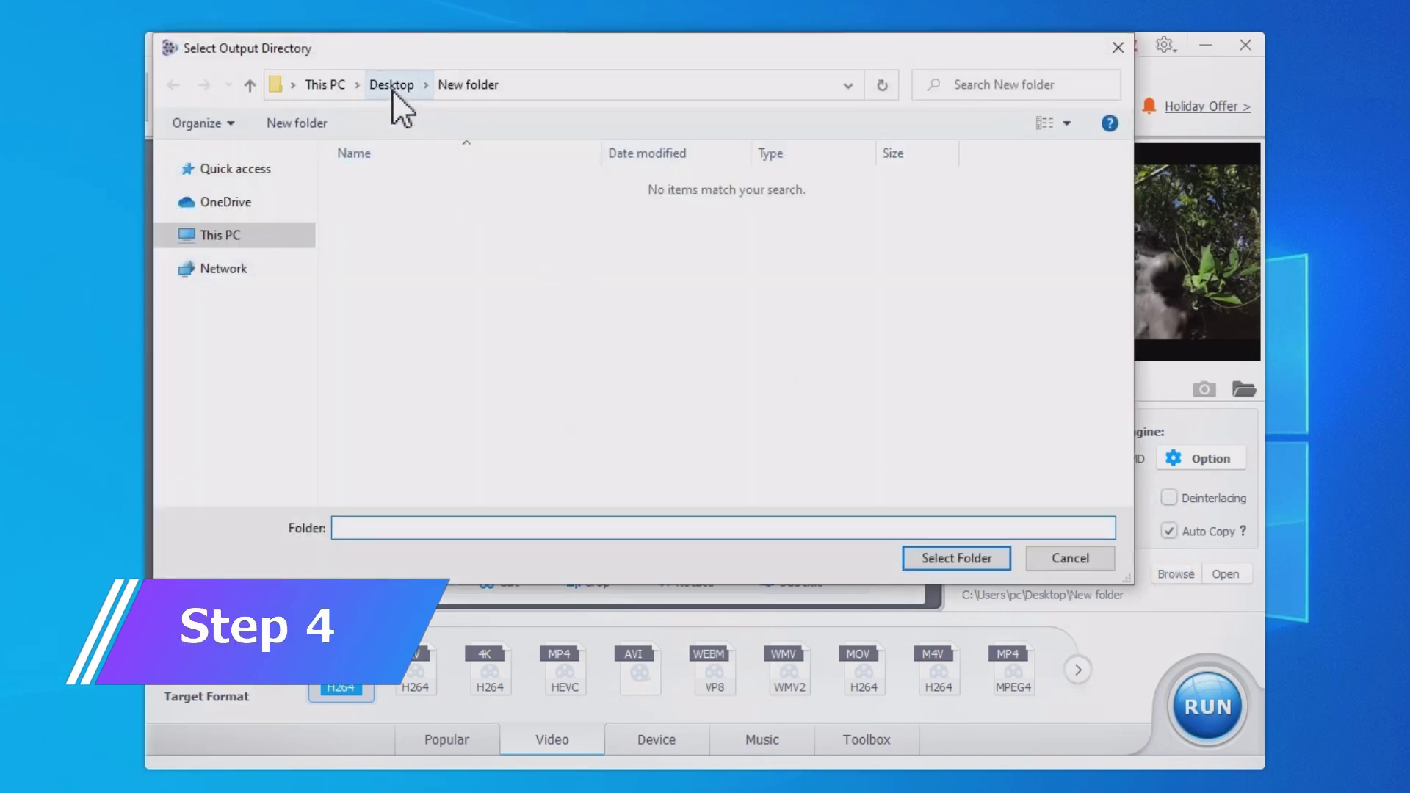
click(392, 87)
double_click(381, 211)
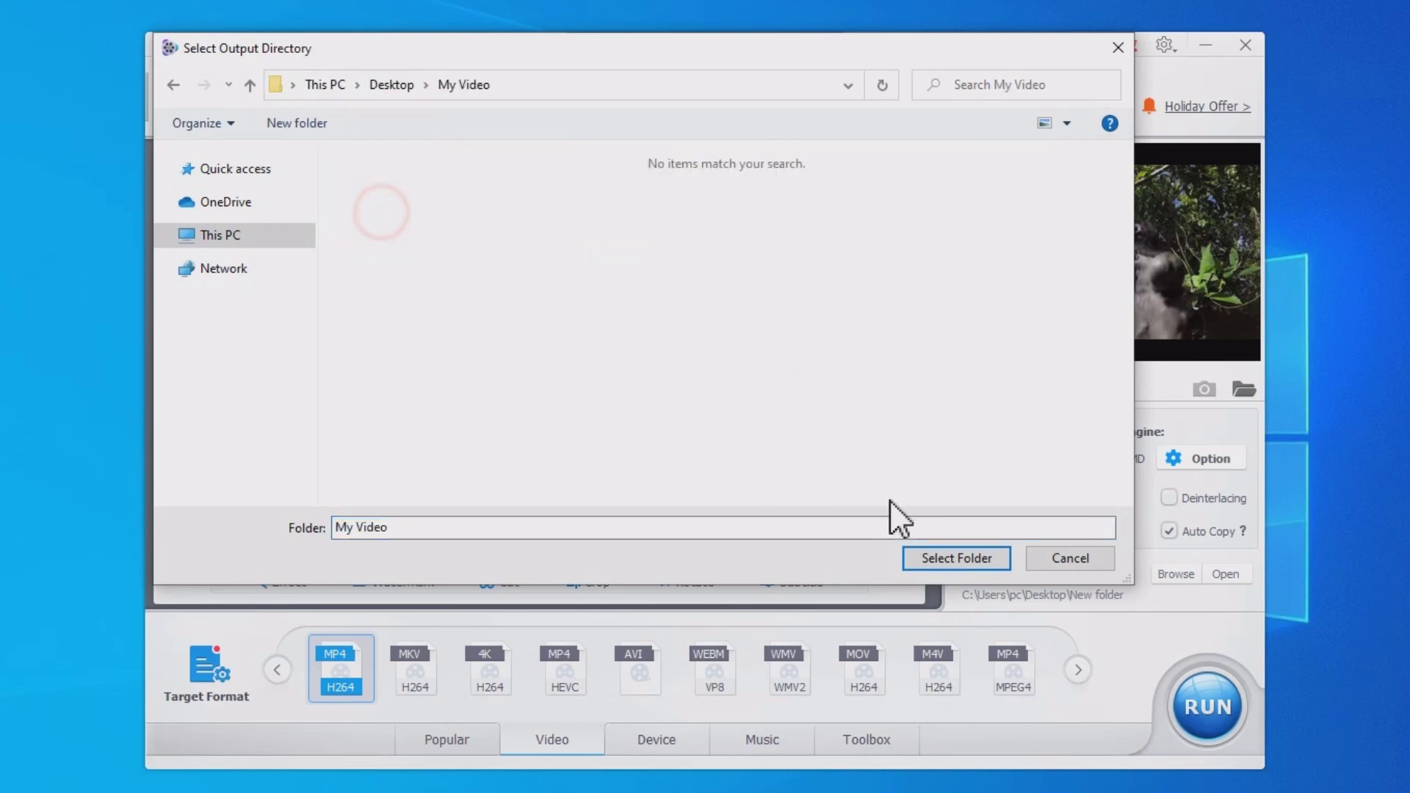
click(952, 558)
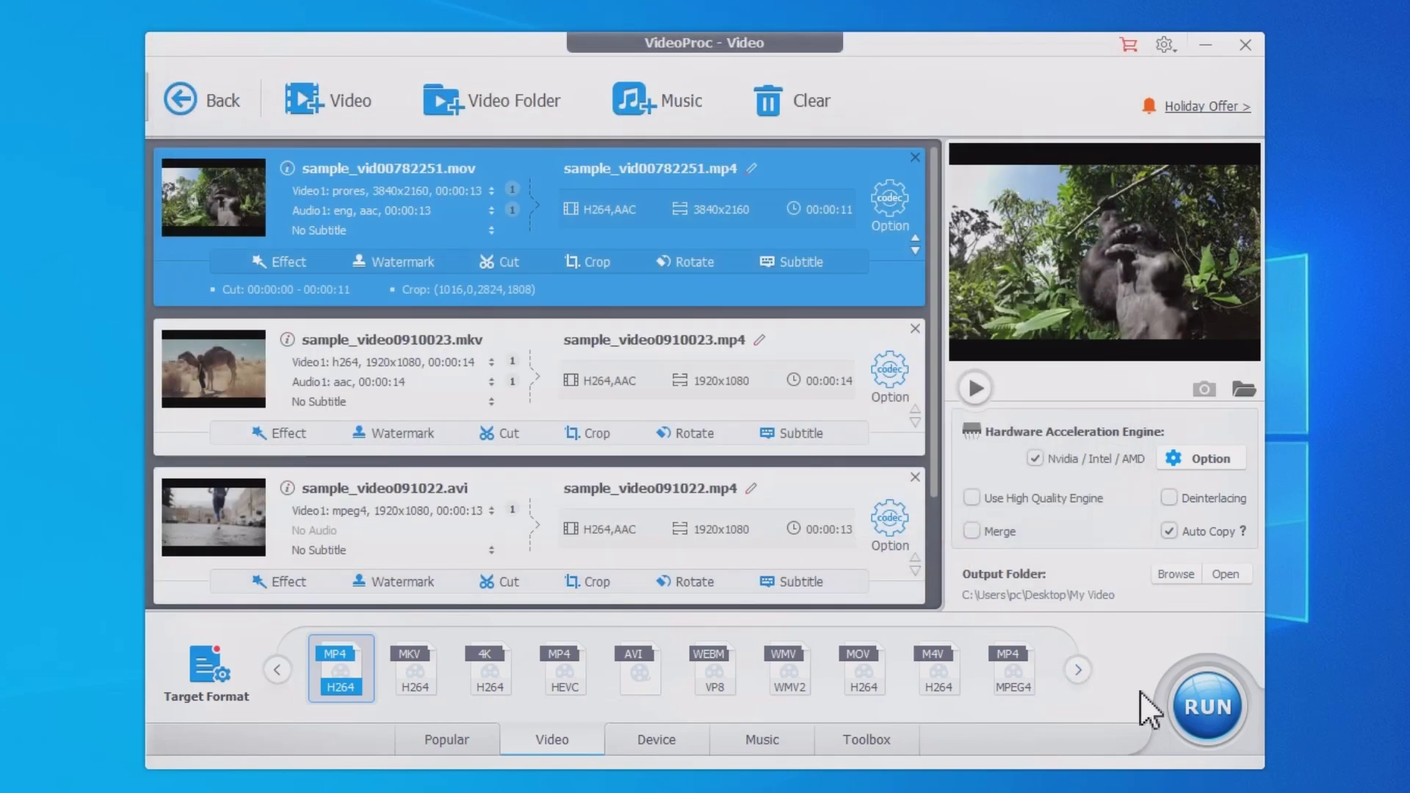
click(1183, 696)
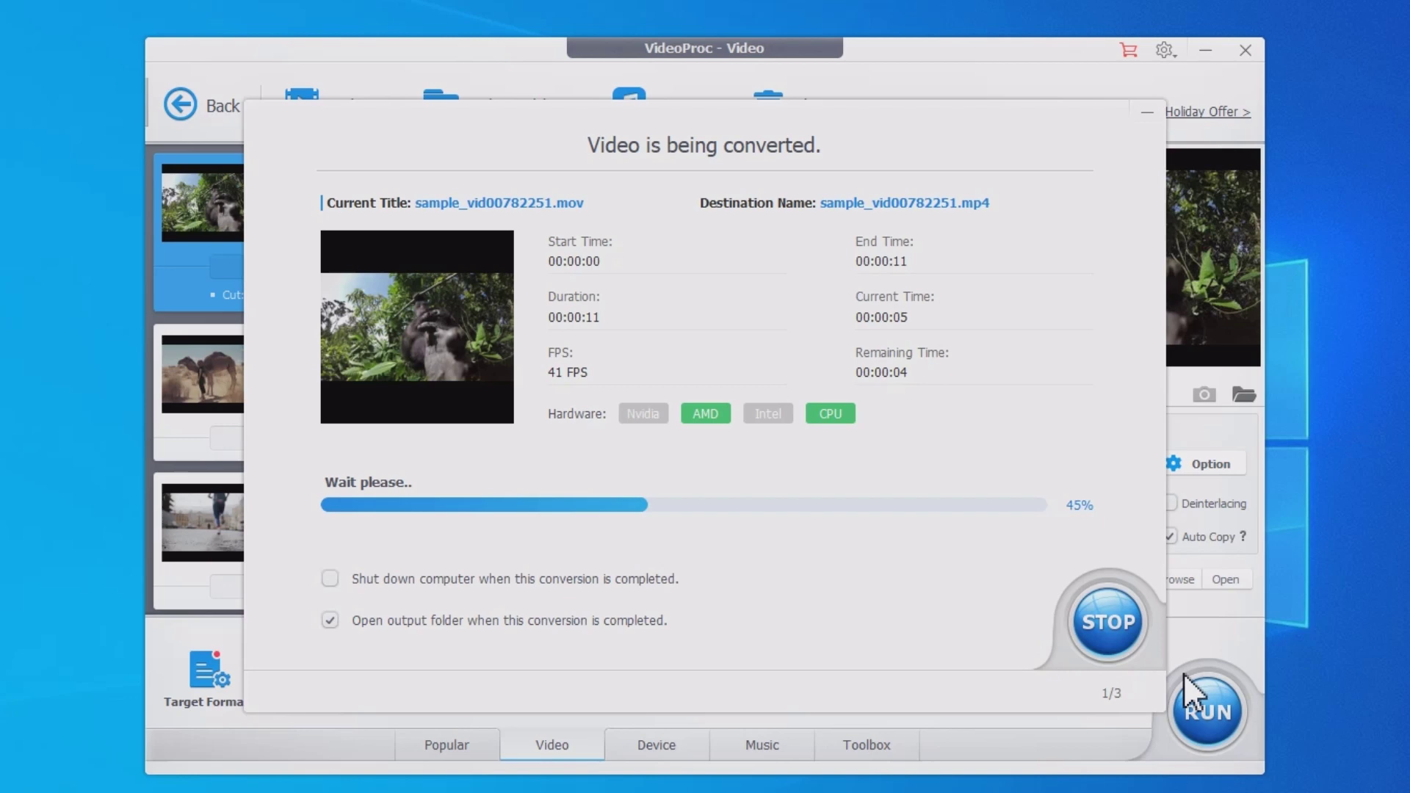